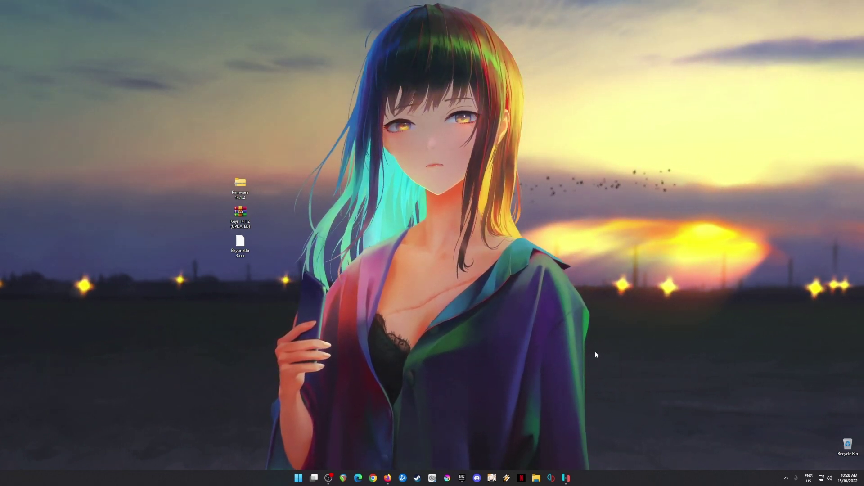
mouse_move(565, 478)
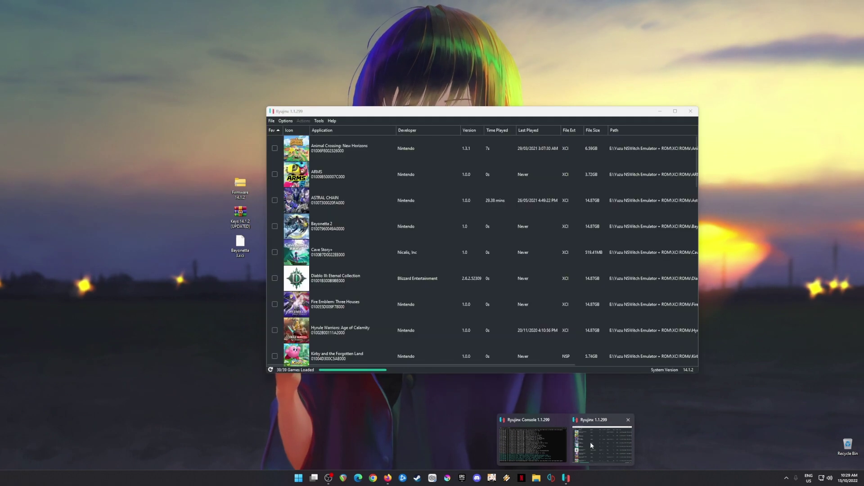
left_click(591, 446)
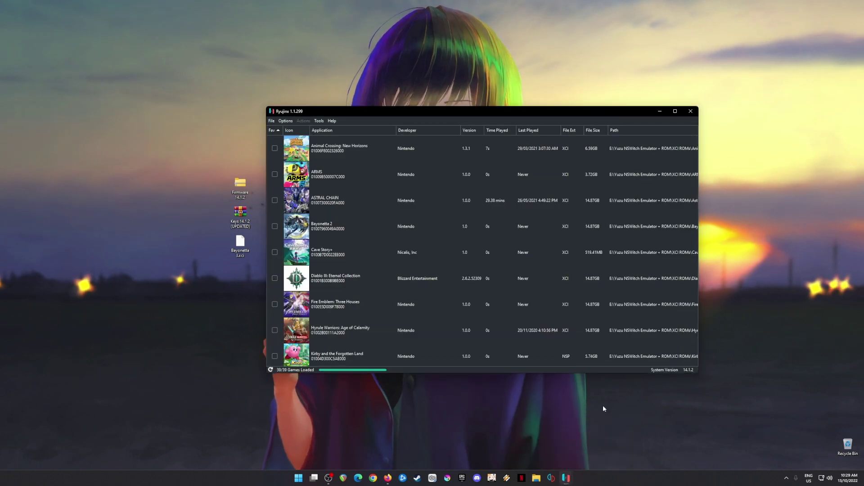
left_click(515, 322)
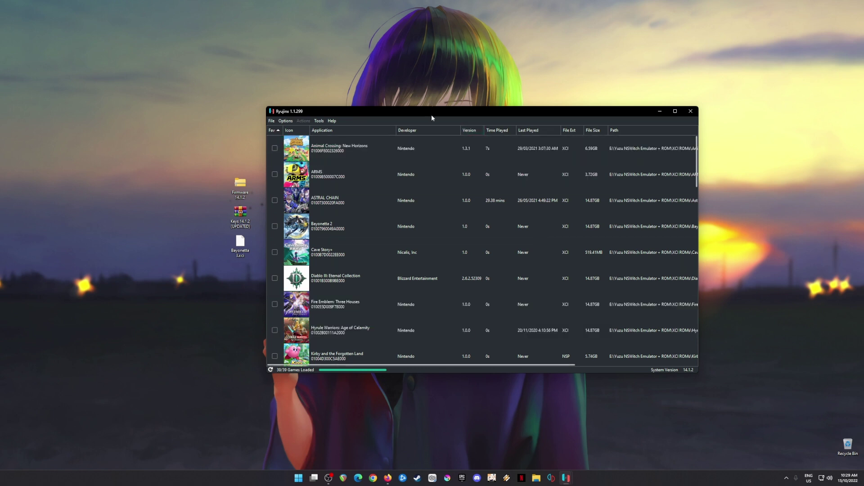
left_click_drag(182, 136, 250, 226)
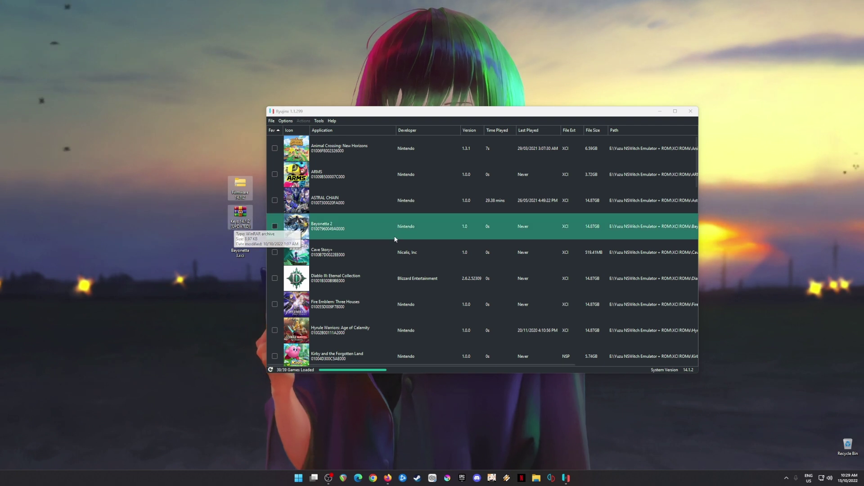
left_click(658, 112)
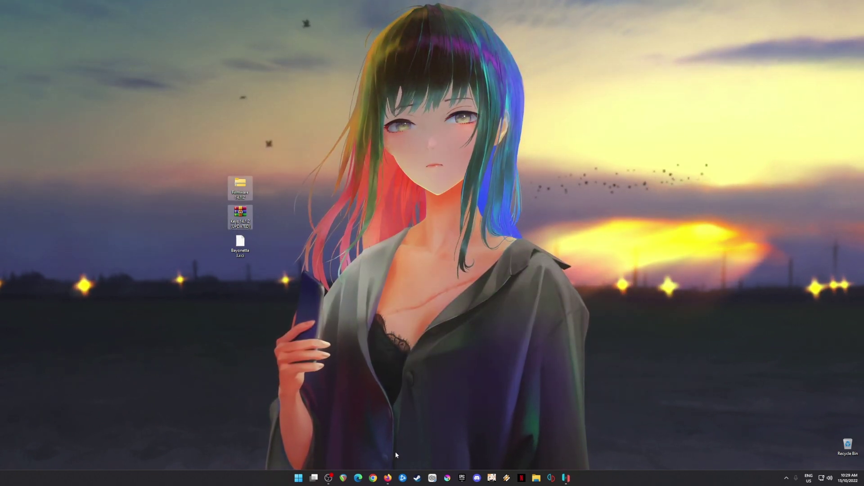
Switch to Firefox, search Google for "ryujinx emulator" and open the official Ryujinx website.
left_click(387, 477)
left_click(375, 164)
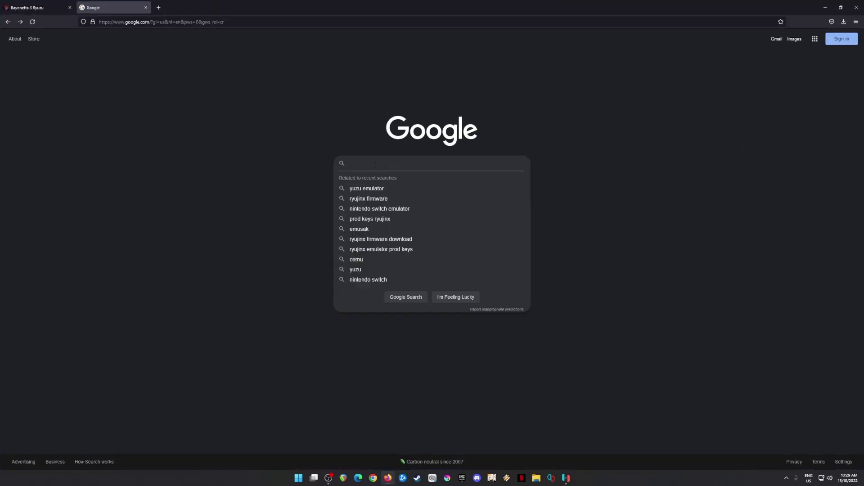
type("ryu")
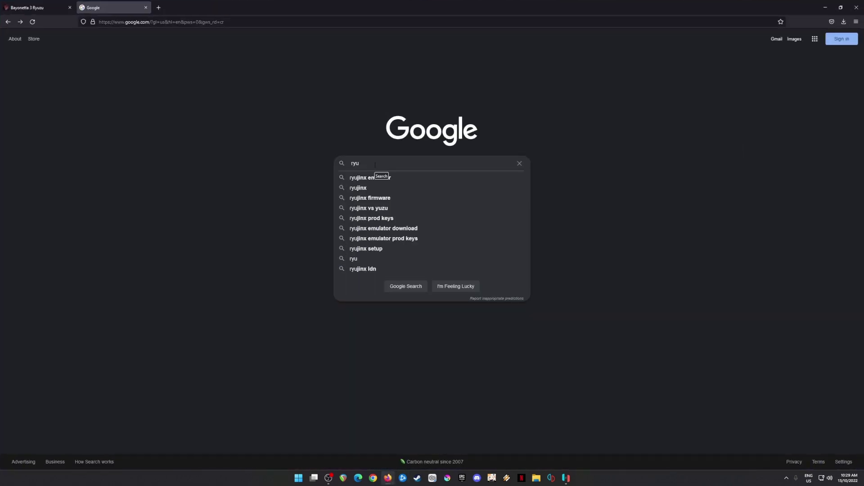
left_click(412, 178)
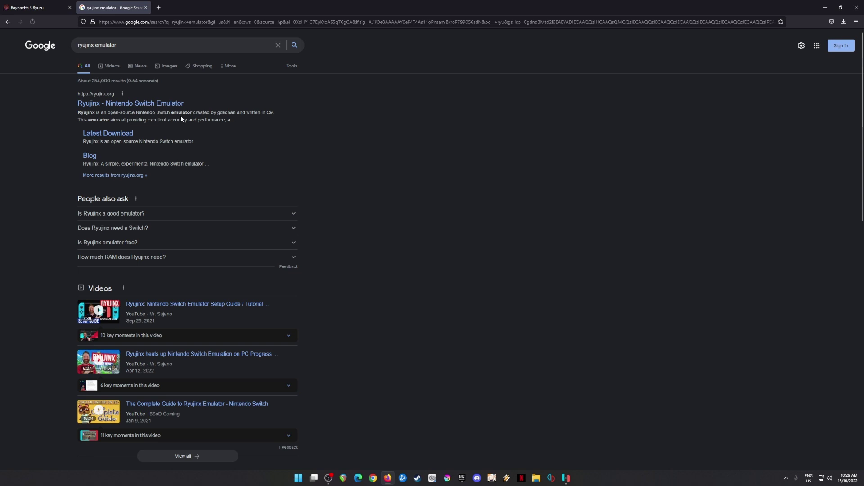
left_click(123, 108)
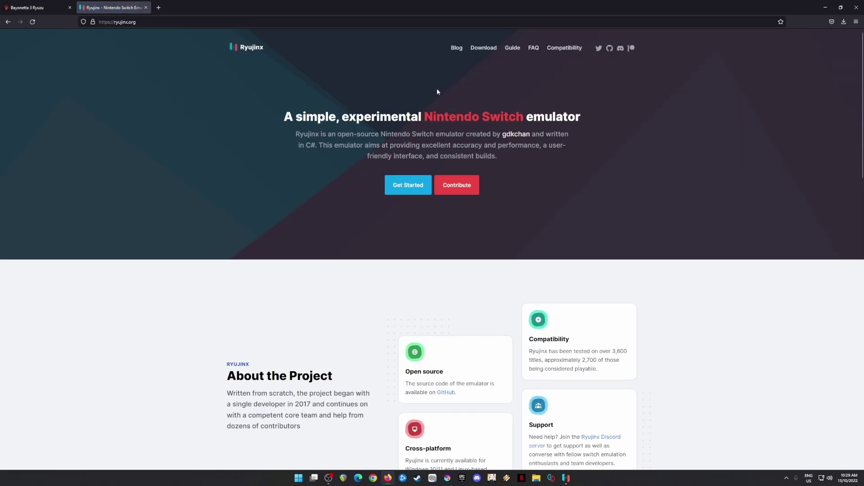
View the Ryujinx site's latest download page with the Windows build, and minimize the browser.
key("ctrl+l")
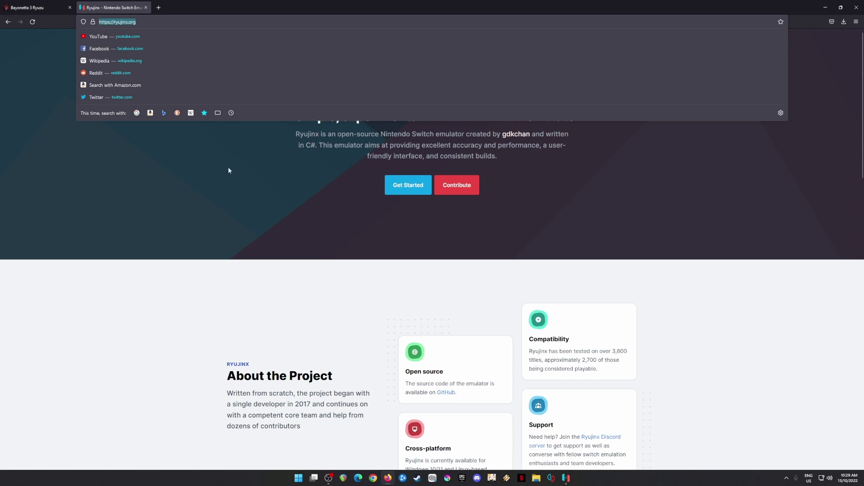
left_click(610, 228)
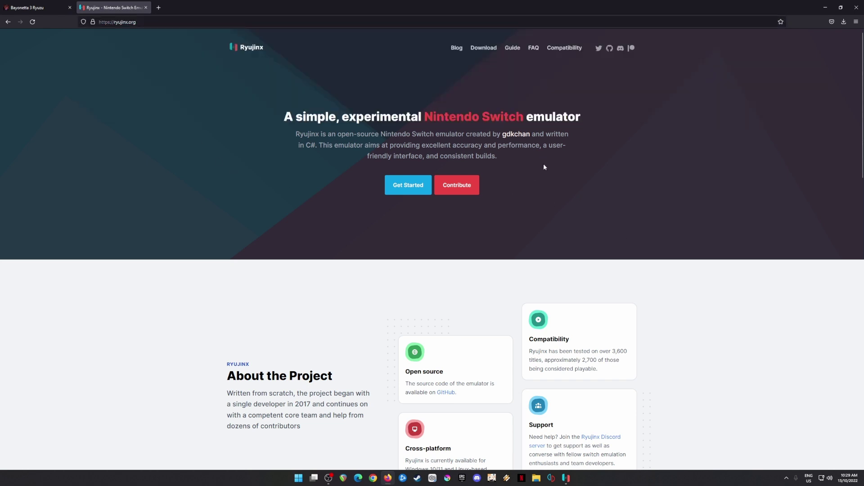
left_click(490, 50)
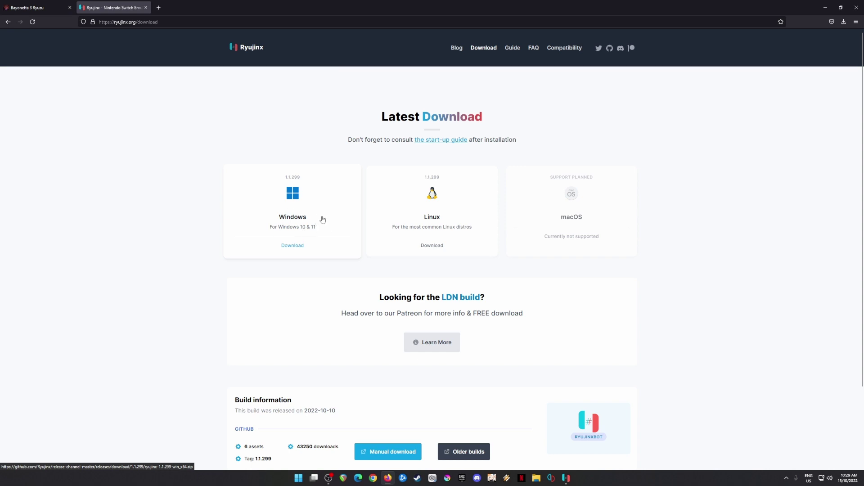
left_click(825, 7)
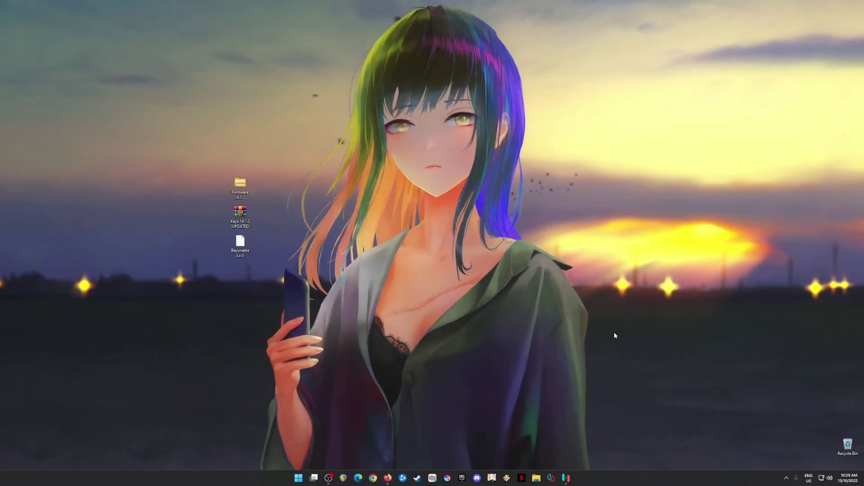
Switch back to the Ryujinx main window and reposition it slightly away from the desktop files.
mouse_move(567, 480)
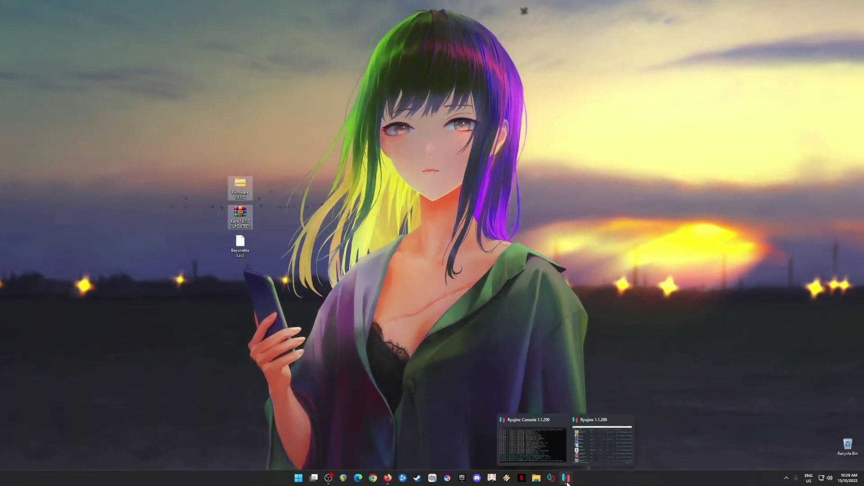
left_click(603, 453)
left_click(587, 303)
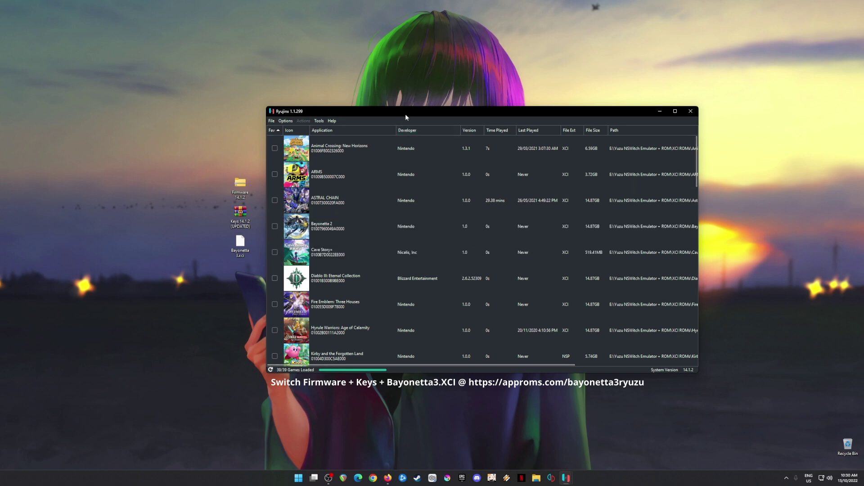
left_click_drag(417, 111, 428, 108)
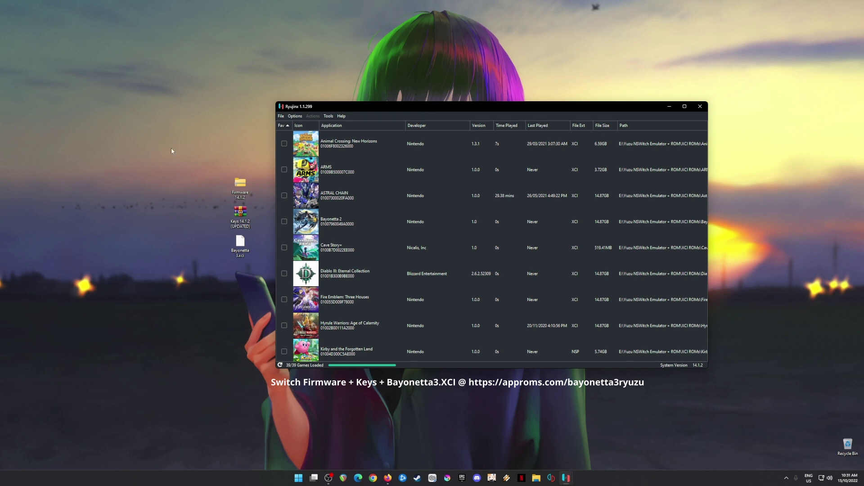
left_click(240, 184)
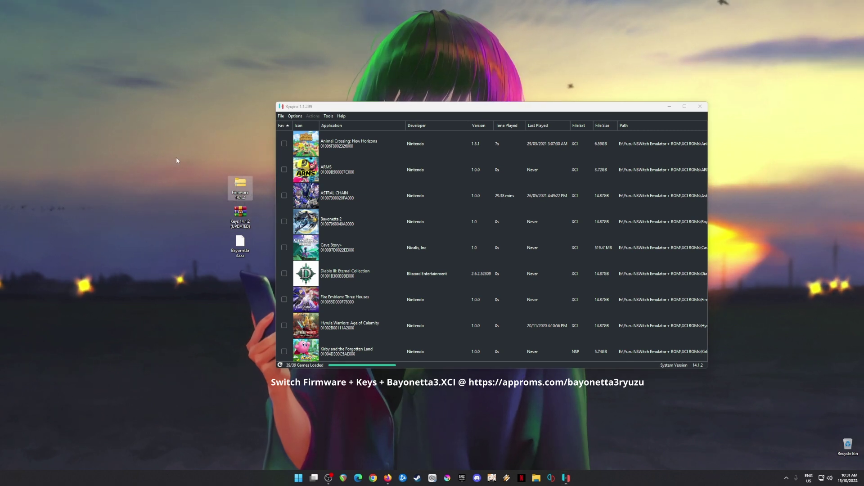
left_click(249, 212)
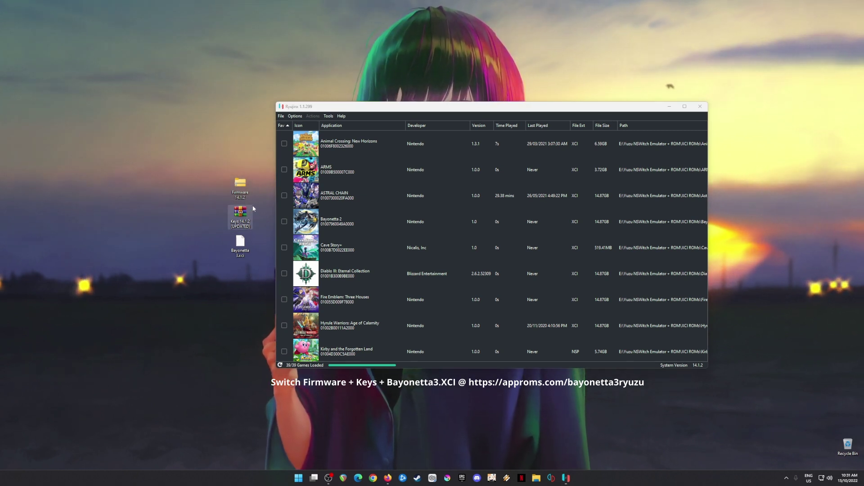
left_click_drag(198, 161, 252, 218)
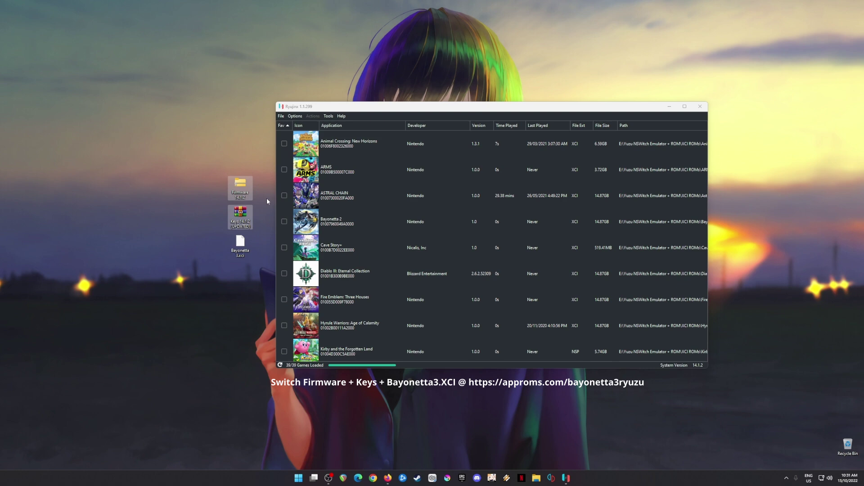
Open the Ryujinx data folder from the emulator, enter its system subfolder and move that window clear of the desktop files.
left_click(332, 108)
left_click(281, 117)
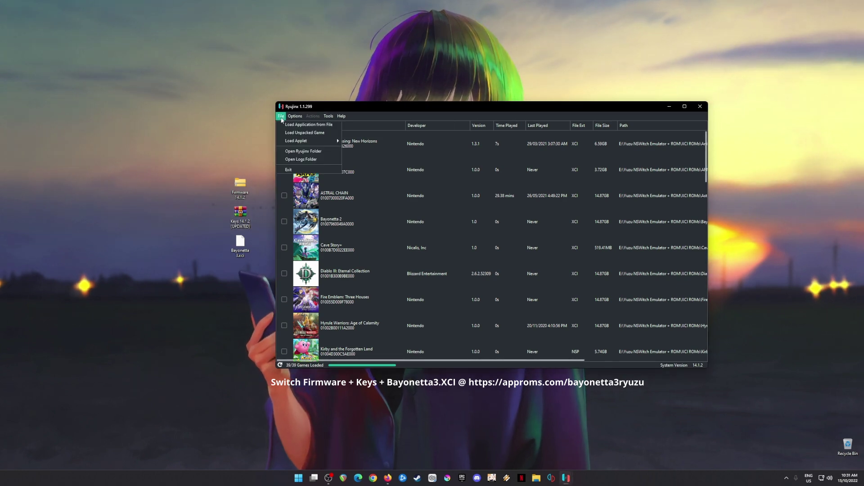
left_click(336, 151)
double_click(272, 171)
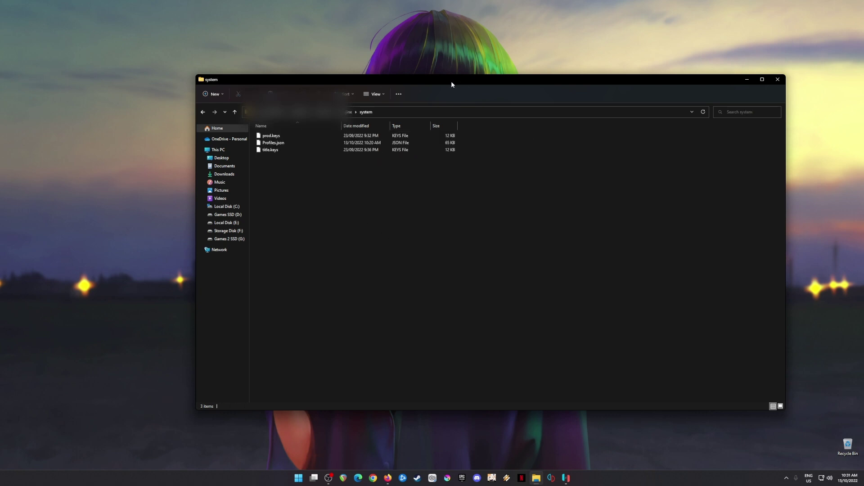
left_click_drag(451, 81, 516, 81)
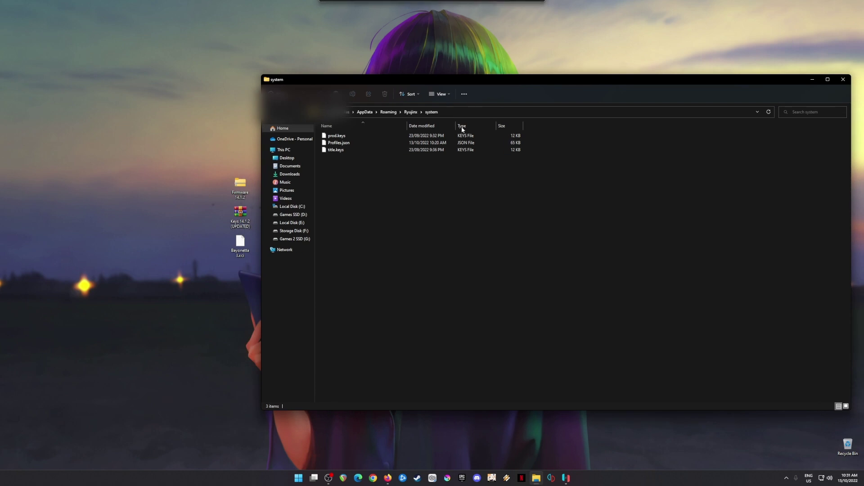
Extract prod.keys and title.keys from the Keys 14.1.2 (UPDATED) archive into the system folder, and close the folder and archive windows.
double_click(248, 222)
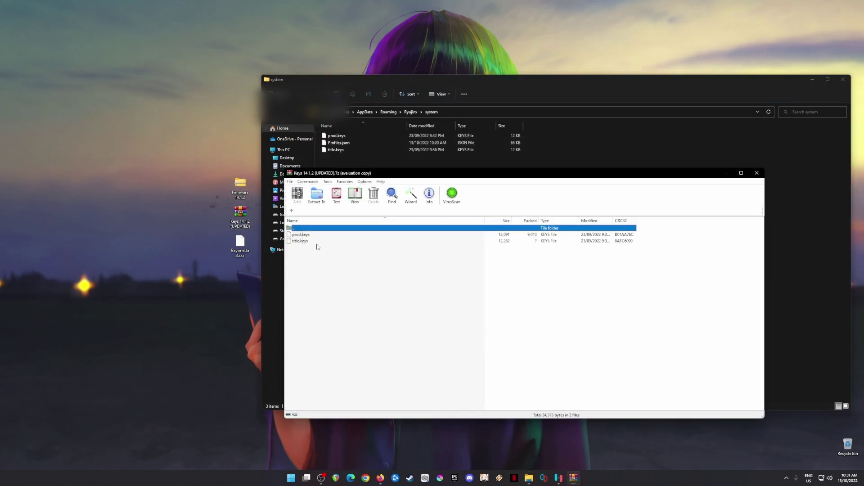
left_click_drag(316, 247, 635, 160)
key("Return")
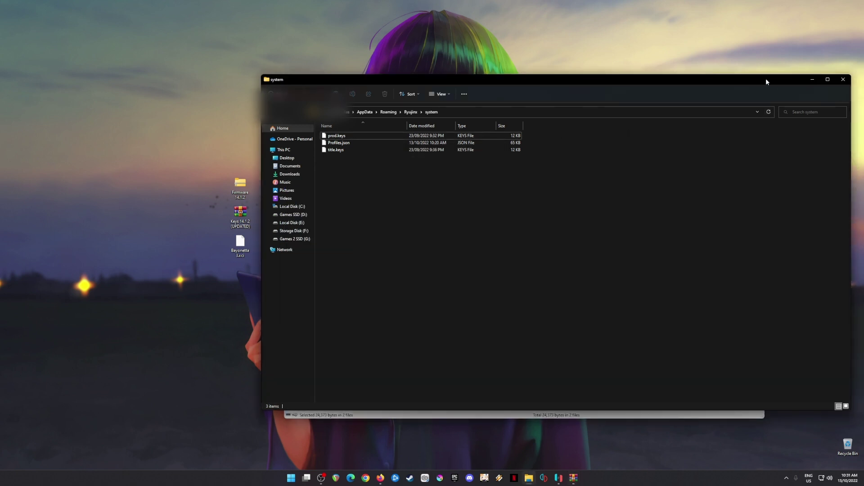
left_click_drag(765, 79, 736, 86)
left_click(813, 87)
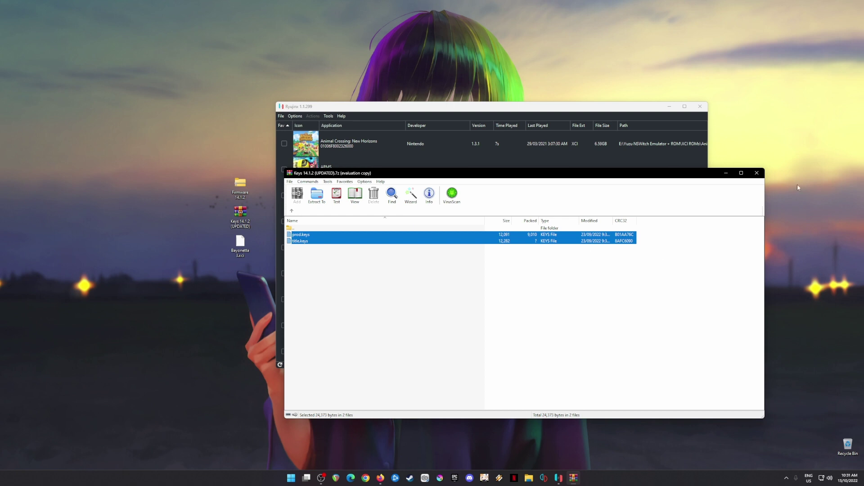
left_click(756, 173)
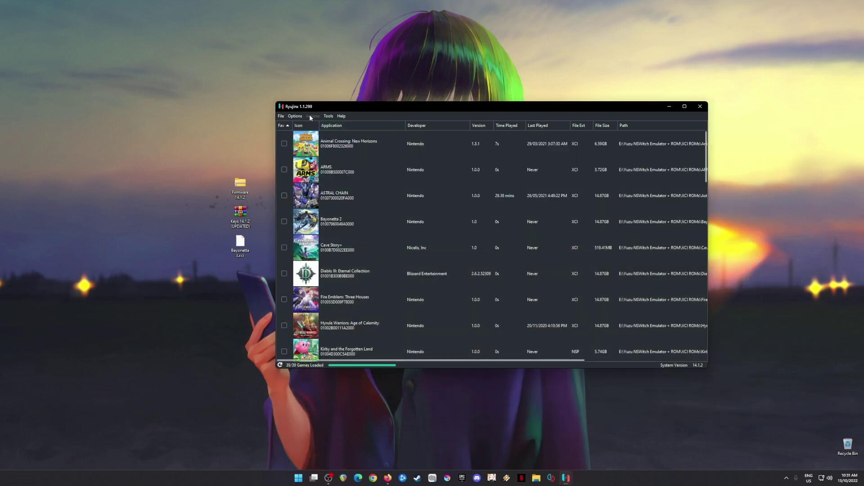
Install the firmware in Ryujinx from the Firmware 14.1.2 ZIP on the Desktop, confirming the replacement of the current system version.
left_click(238, 188)
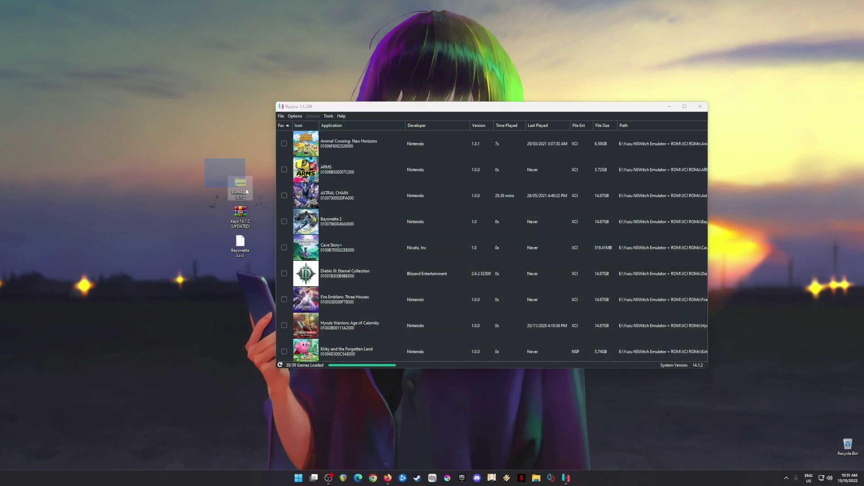
left_click(295, 116)
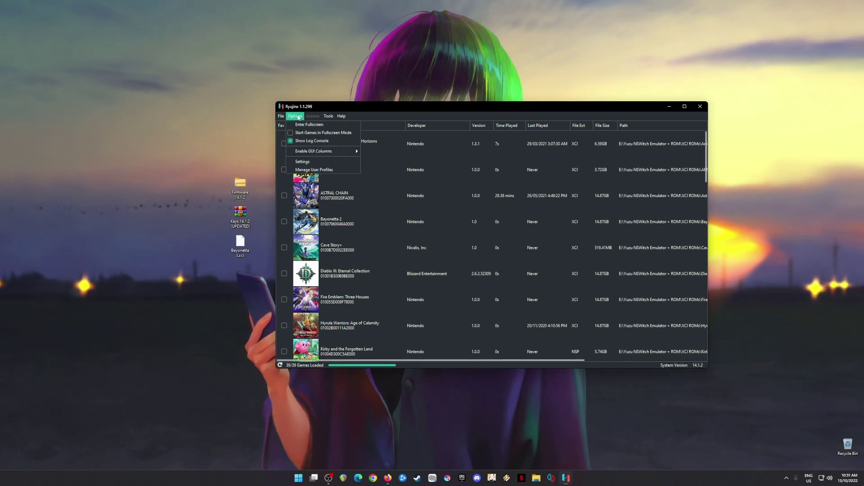
left_click(296, 117)
left_click(328, 116)
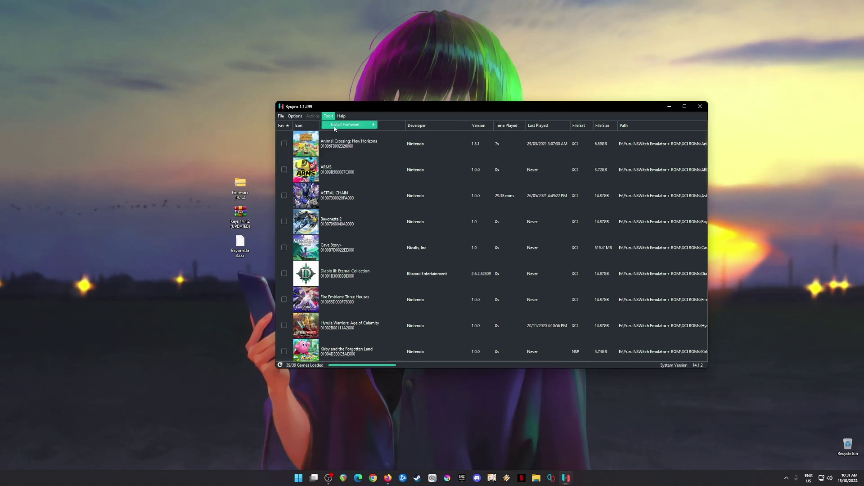
mouse_move(335, 128)
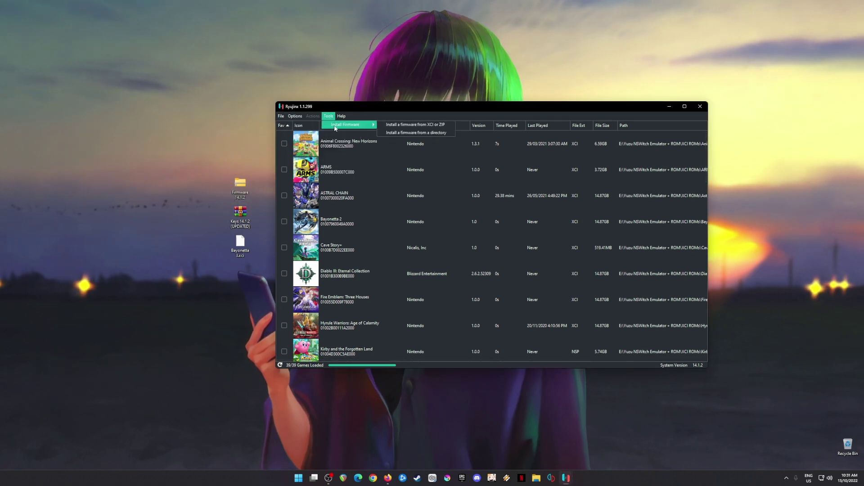
left_click(440, 129)
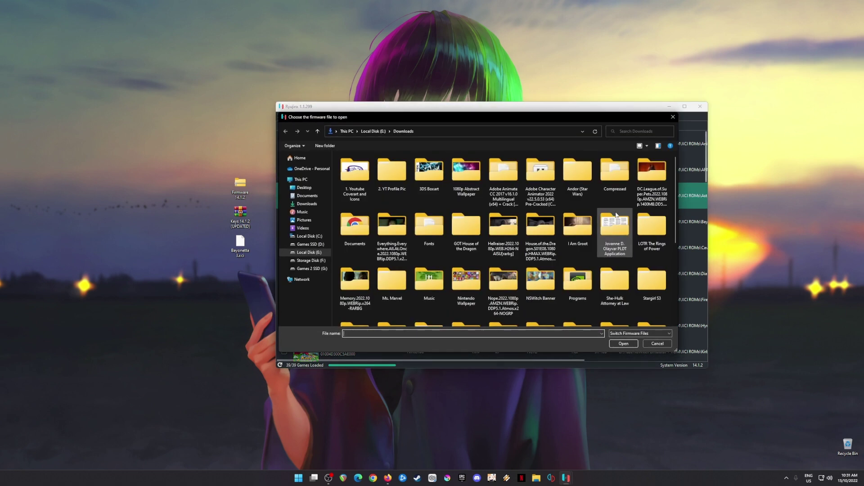
left_click(347, 131)
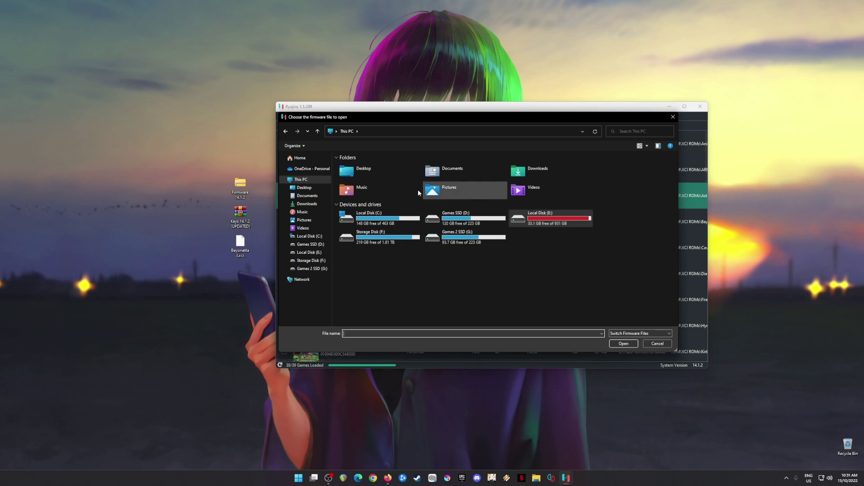
left_click(304, 188)
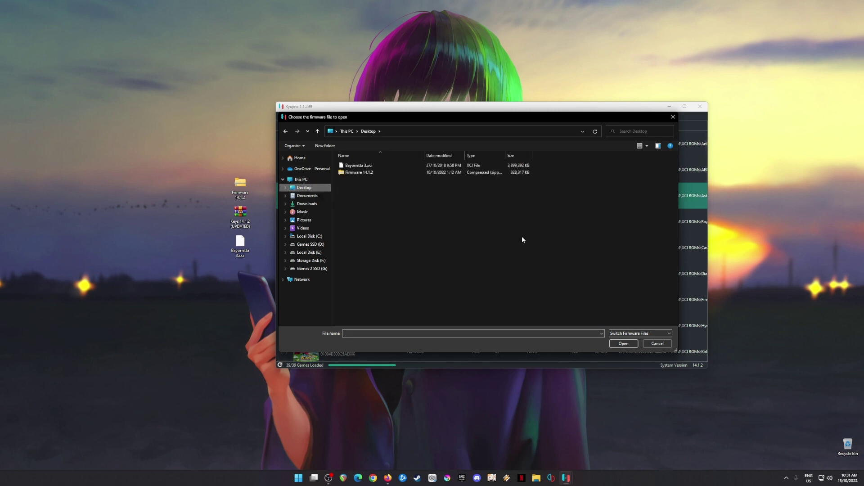
double_click(375, 171)
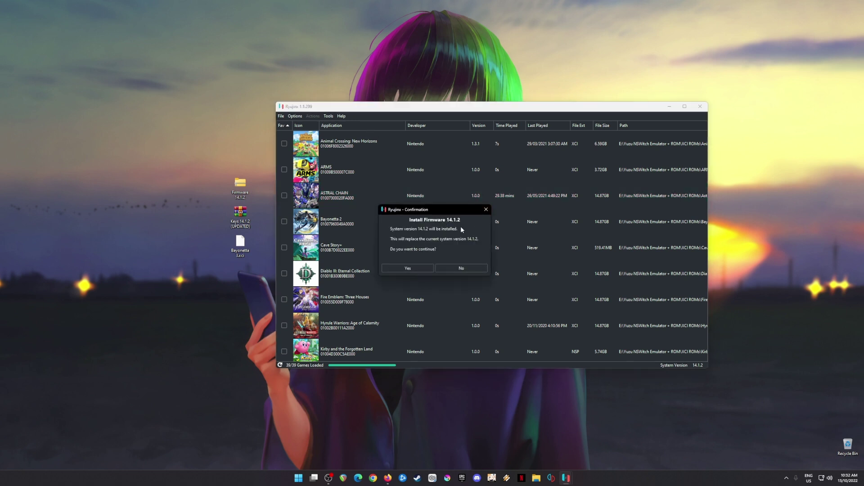
left_click(430, 270)
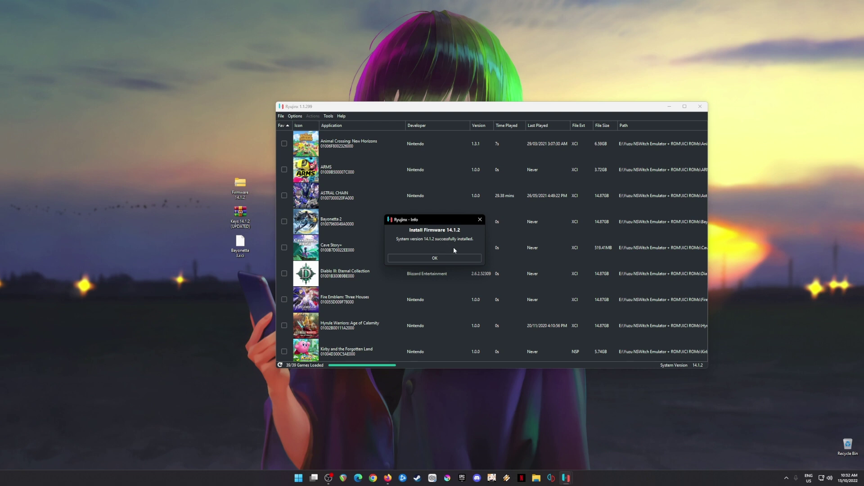
Acknowledge the Install Firmware 14.1.2 message and return to the game list.
left_click(450, 257)
left_click(455, 171)
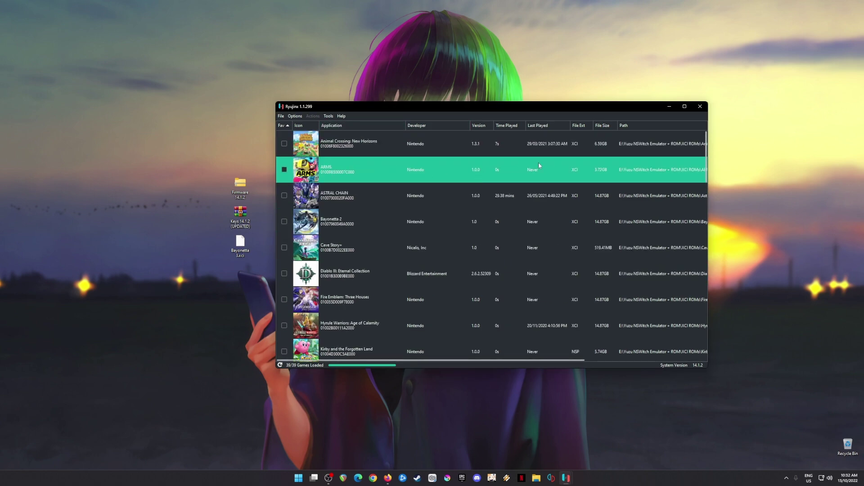
left_click(433, 253)
left_click(421, 322)
left_click(469, 165)
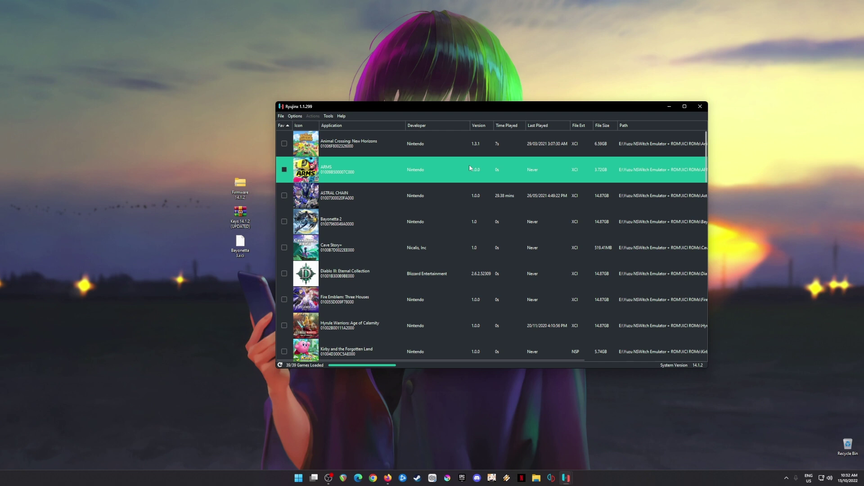
left_click(471, 298)
left_click(516, 205)
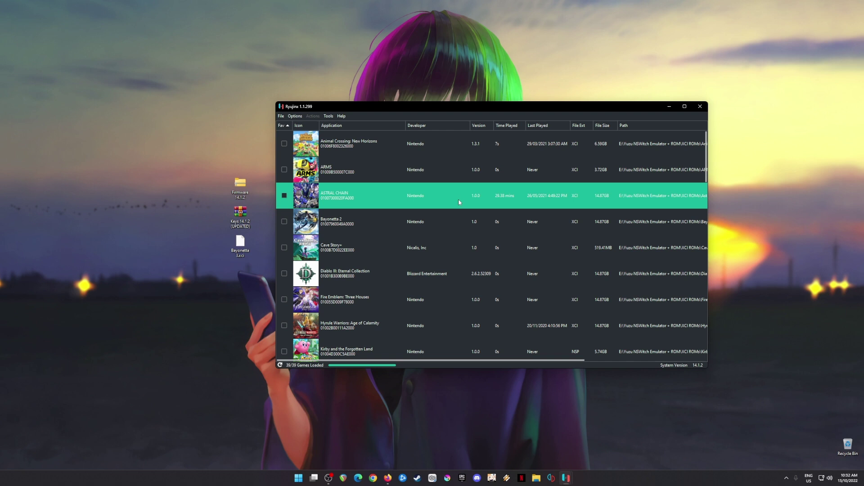
Open the emulator settings and examine Player 1's input device choices and the core system options.
left_click(293, 117)
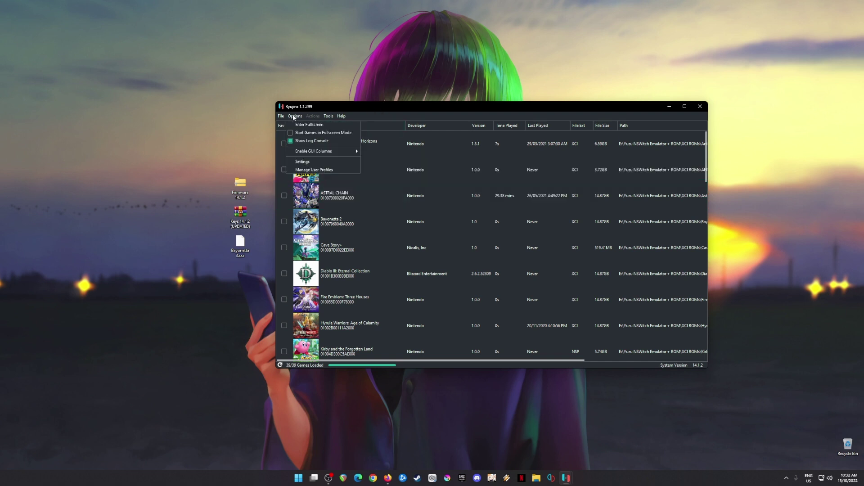
left_click(299, 163)
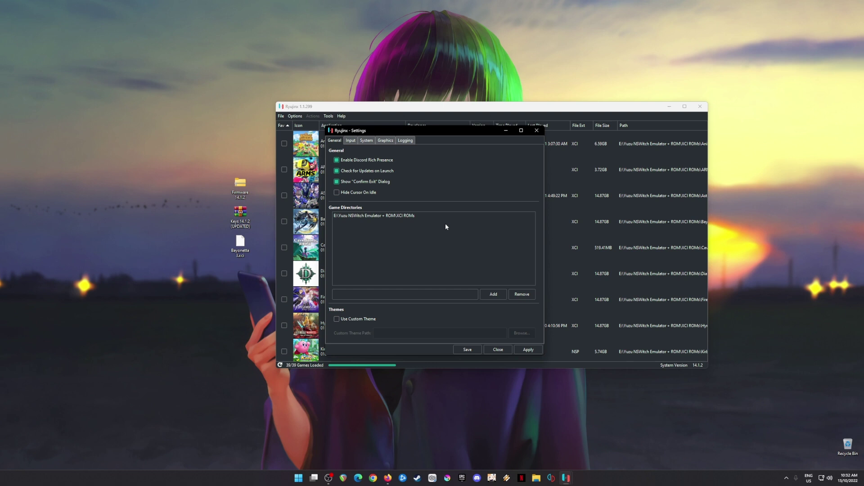
left_click(351, 140)
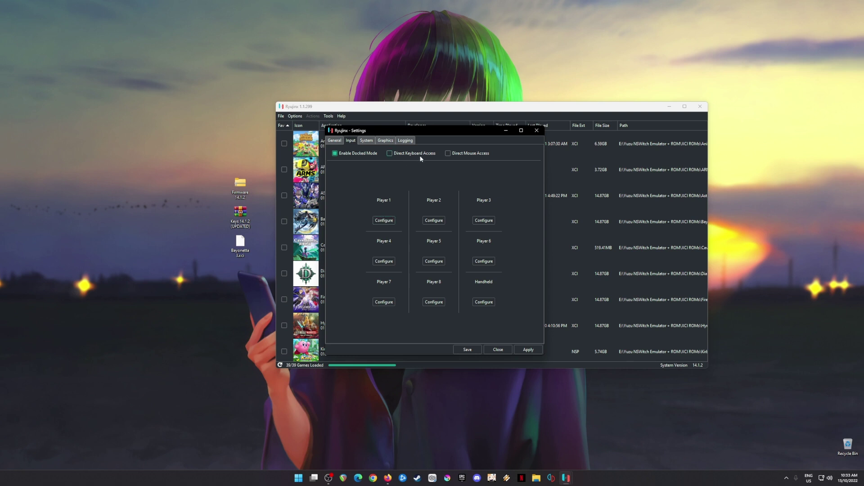
left_click(384, 222)
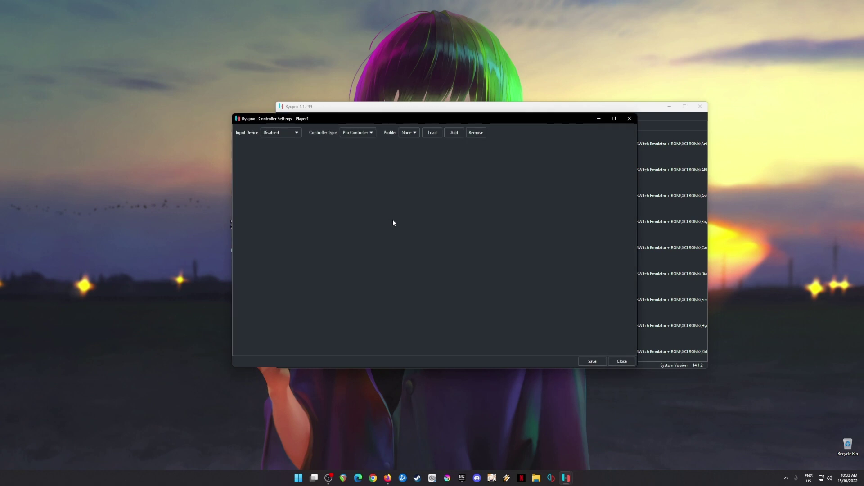
left_click(297, 133)
left_click(622, 364)
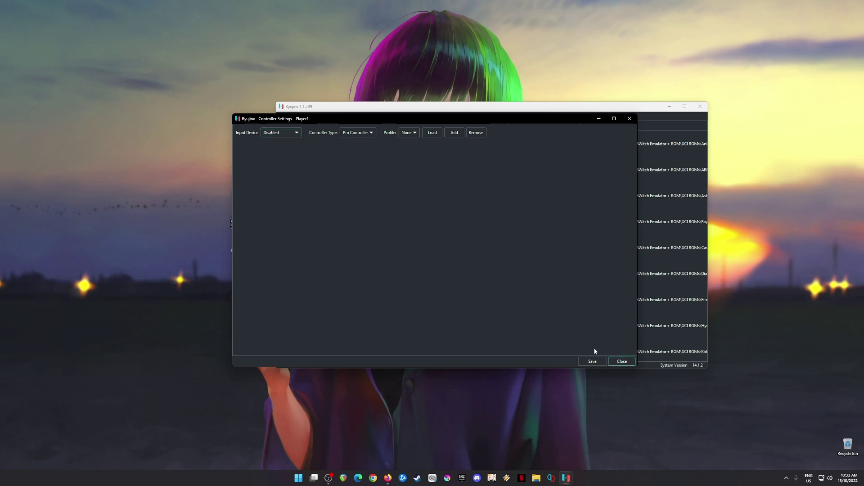
left_click(619, 361)
left_click(367, 141)
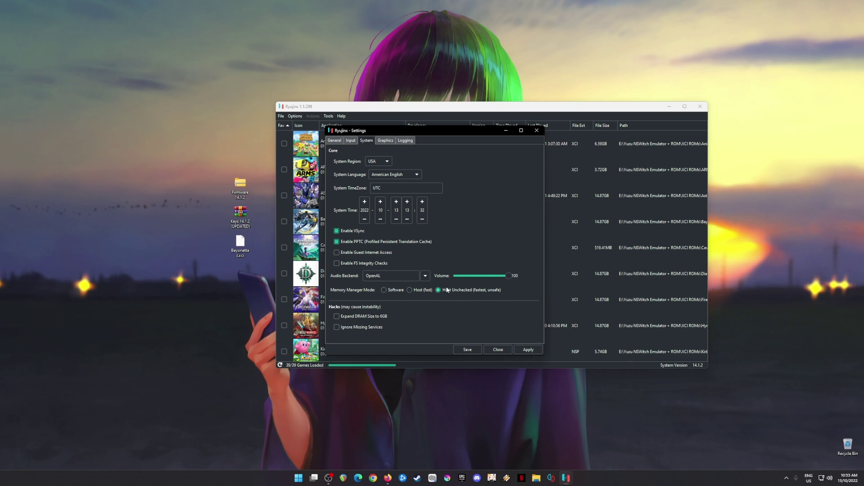
Choose Vulkan as the graphics backend and 2x (1440p/2160p) as the resolution scale, and save the settings.
left_click(386, 141)
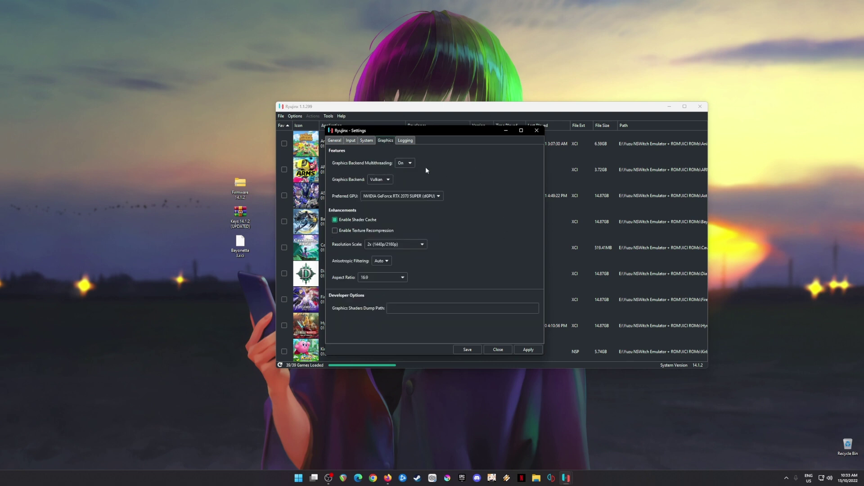
left_click(388, 179)
left_click(411, 184)
left_click(423, 248)
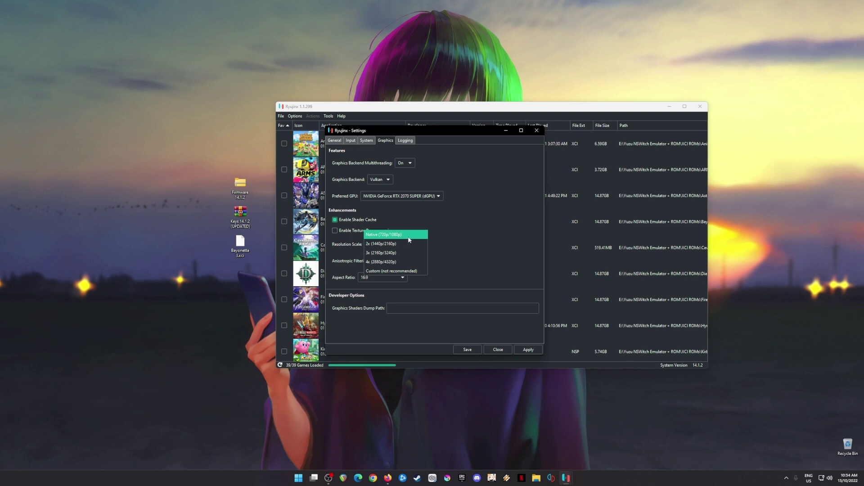
left_click(403, 244)
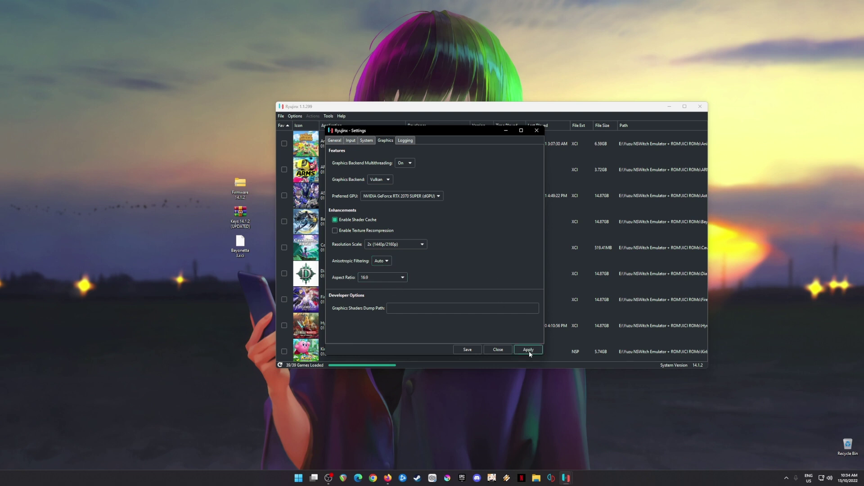
left_click(467, 349)
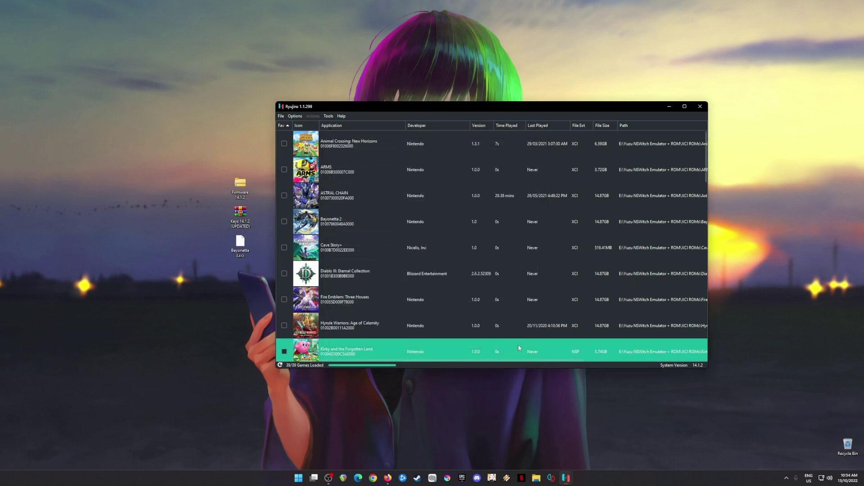
left_click(531, 312)
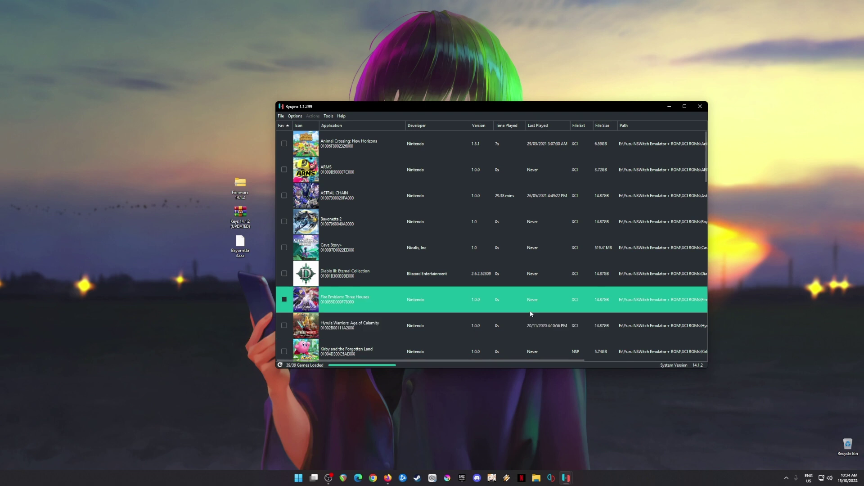